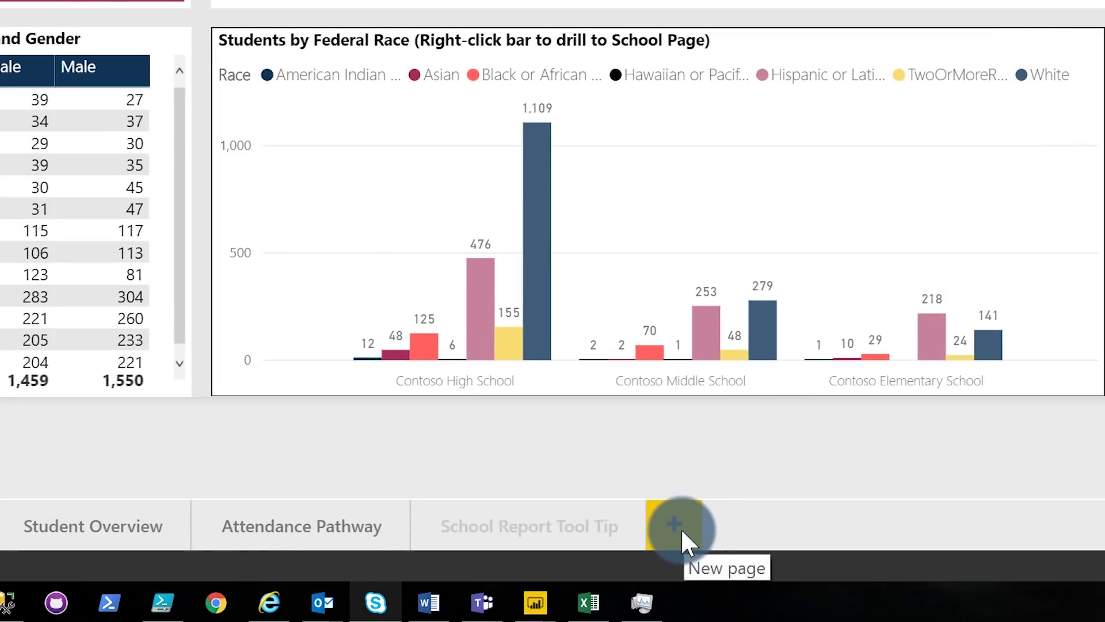
- Add a new report page and rename it 'School Tip' under Page Information
left_click(681, 528)
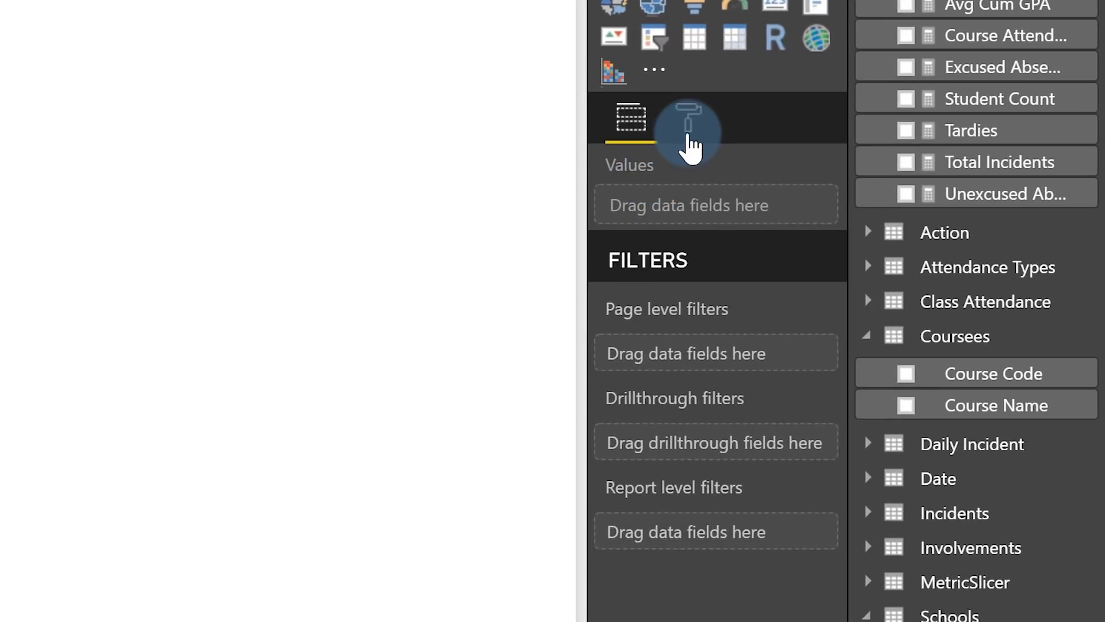
left_click(855, 198)
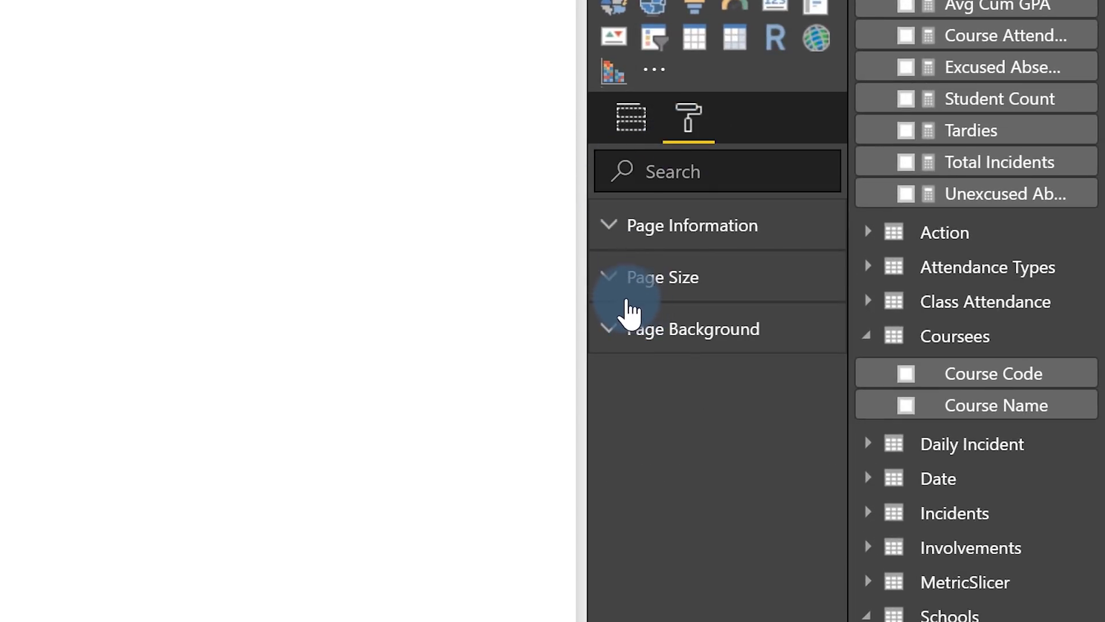
left_click(615, 242)
left_click(739, 265)
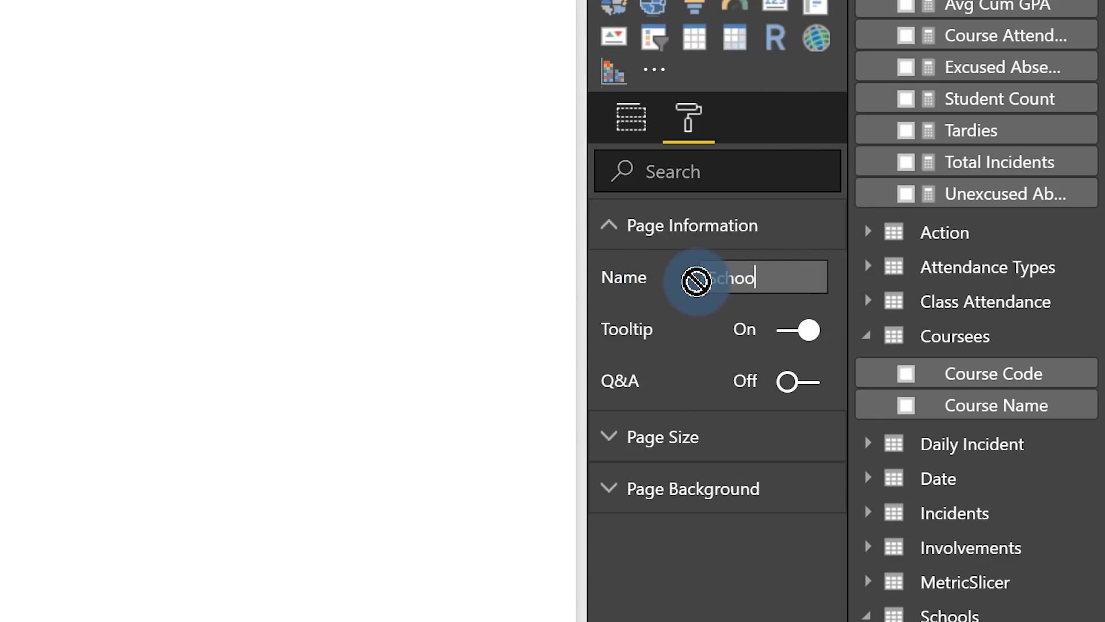
type("School ti")
type("p")
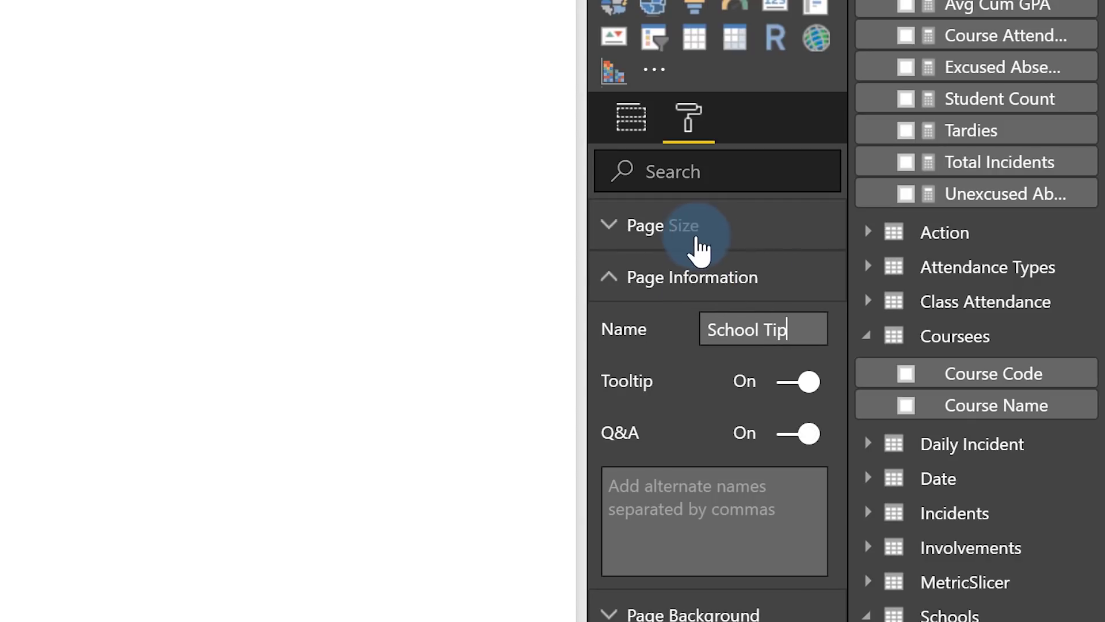
- Set the School Tip page size type to Tooltip
left_click(618, 279)
left_click(605, 233)
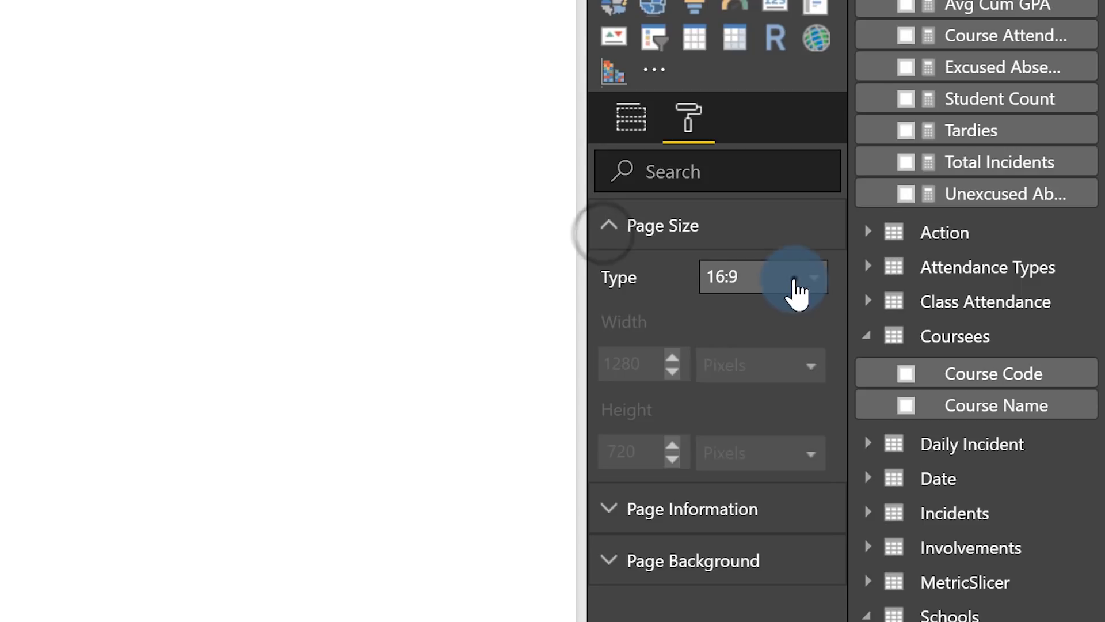
left_click(797, 288)
left_click(748, 437)
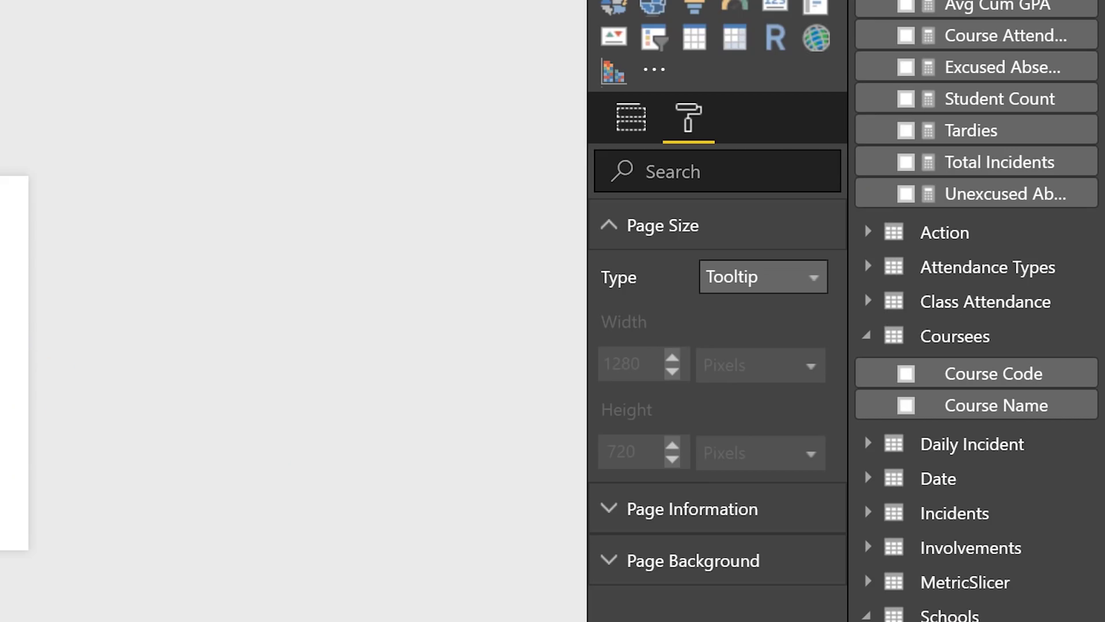
- Turn on Snap Objects to Grid and switch page view from Fit to Page to Actual Size
left_click(242, 117)
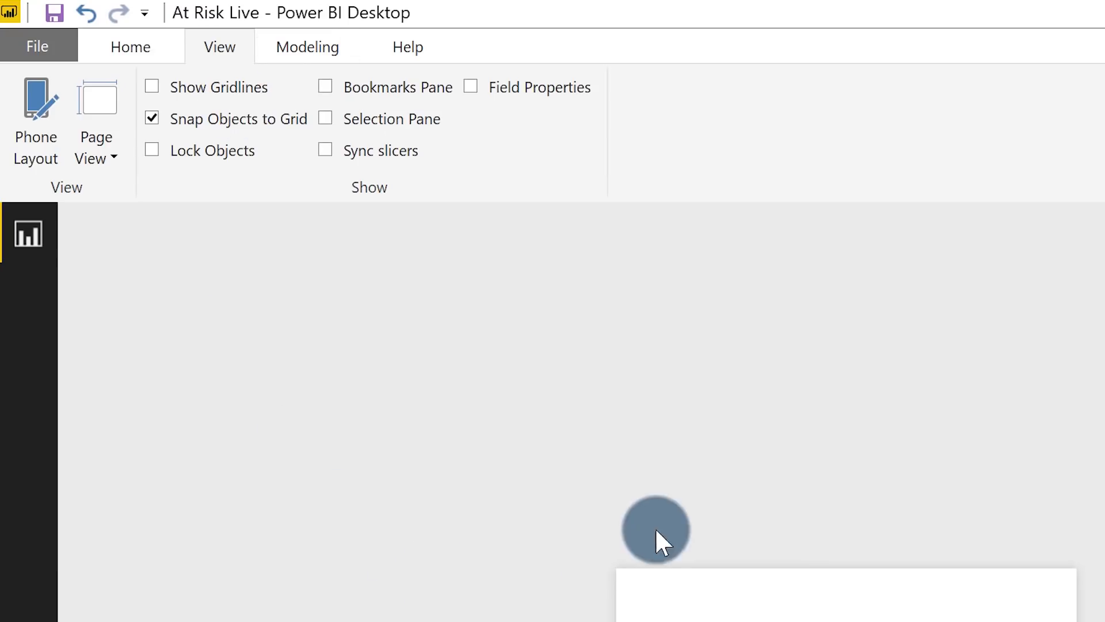
left_click(113, 149)
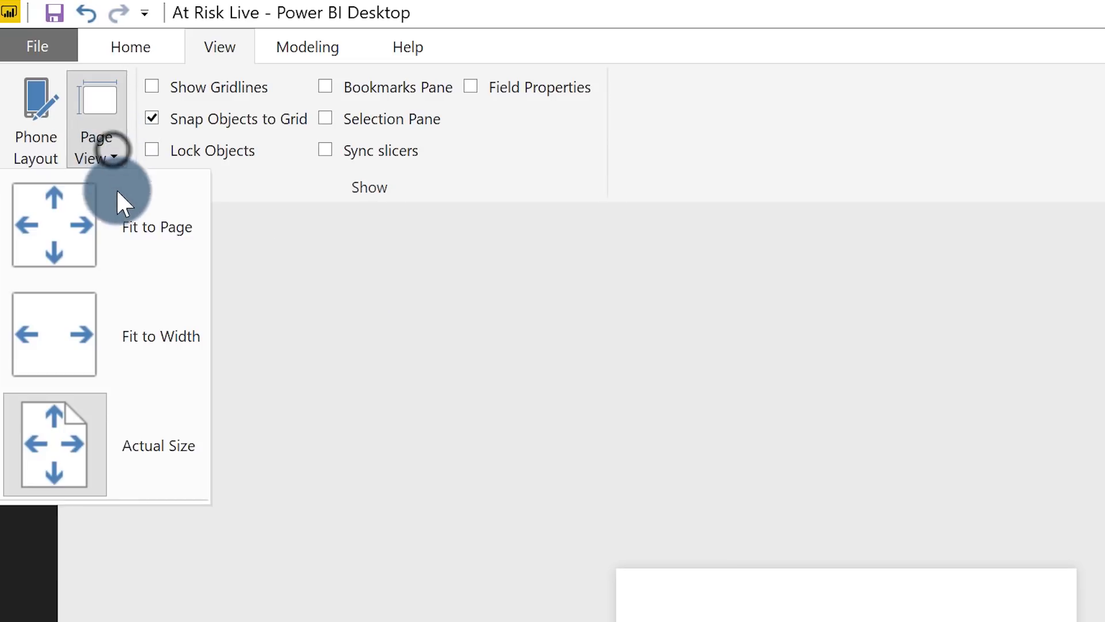
left_click(148, 237)
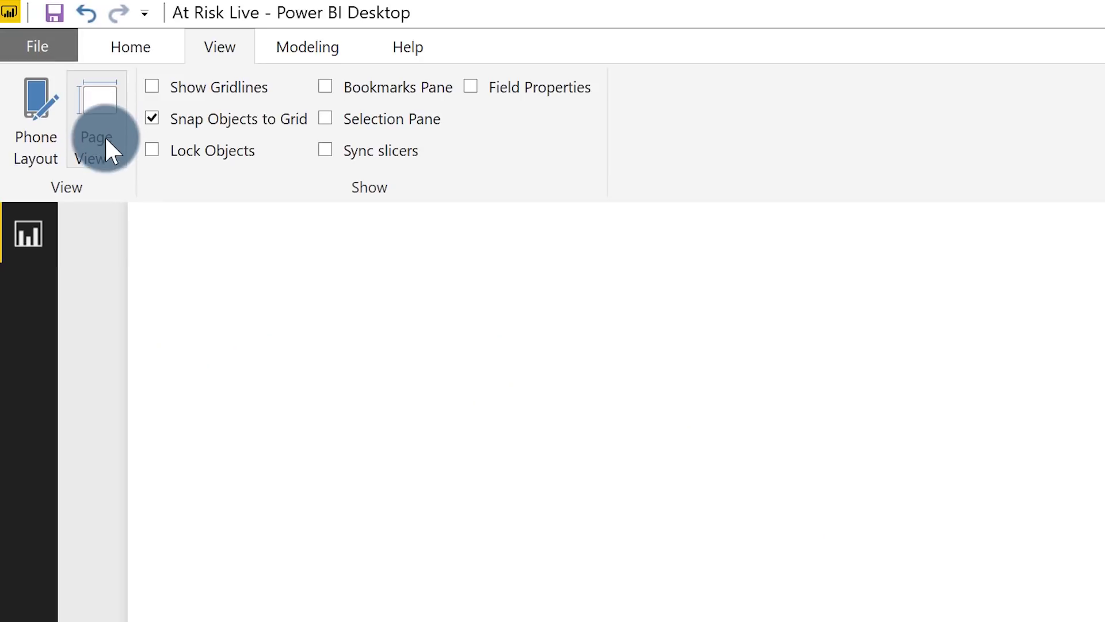
left_click(103, 147)
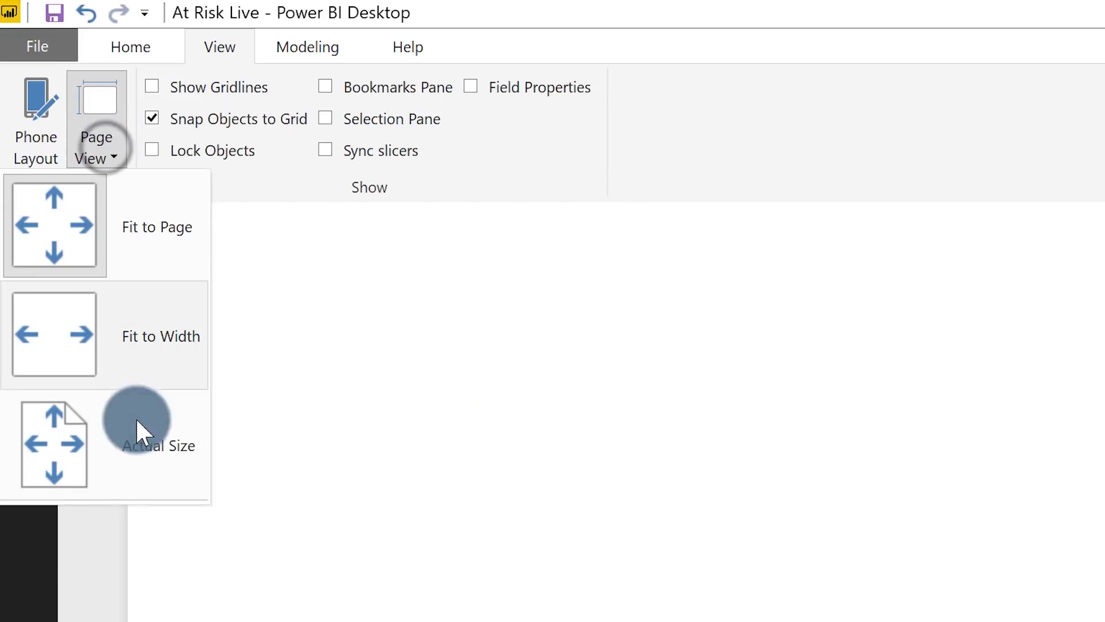
left_click(130, 455)
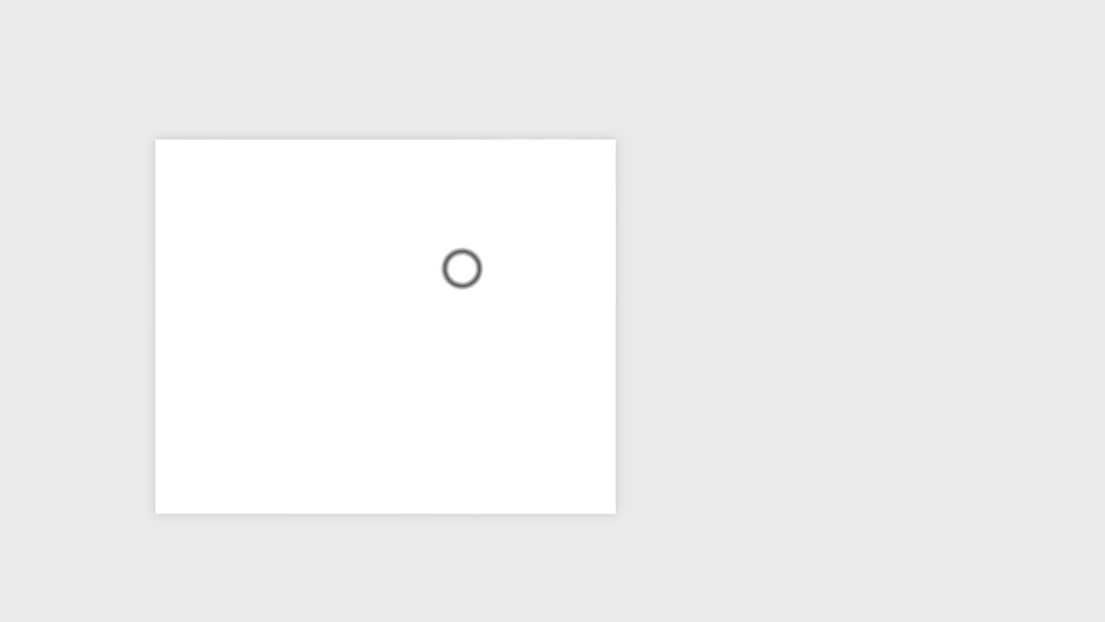
- Place a Selected School card at the top with the Student Count by School Name chart beneath
left_click_drag(825, 474, 394, 192)
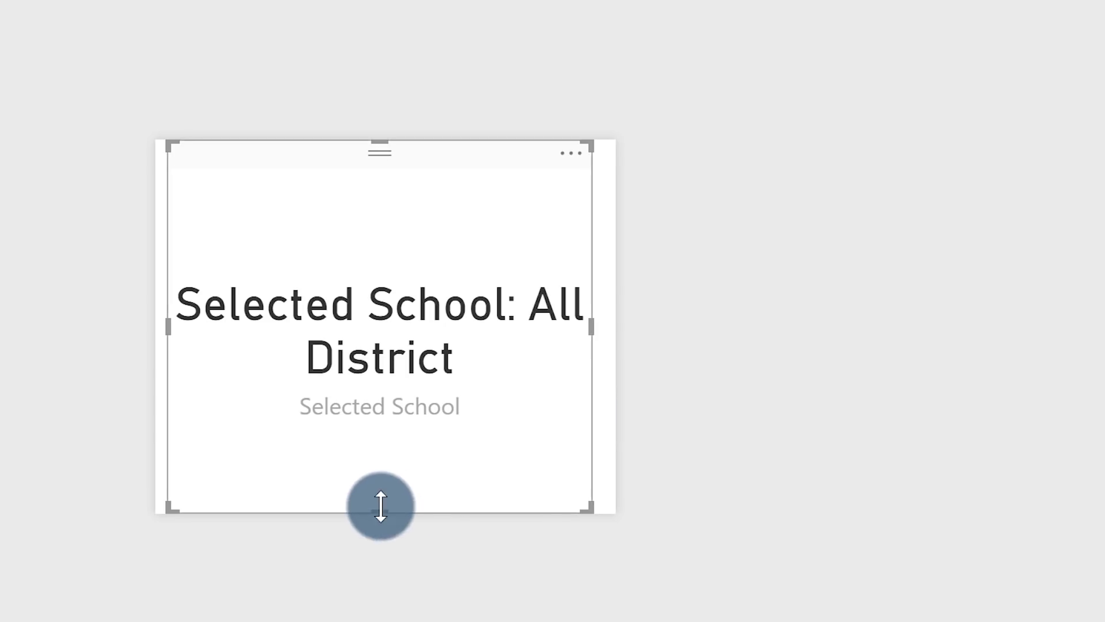
left_click_drag(380, 493, 440, 300)
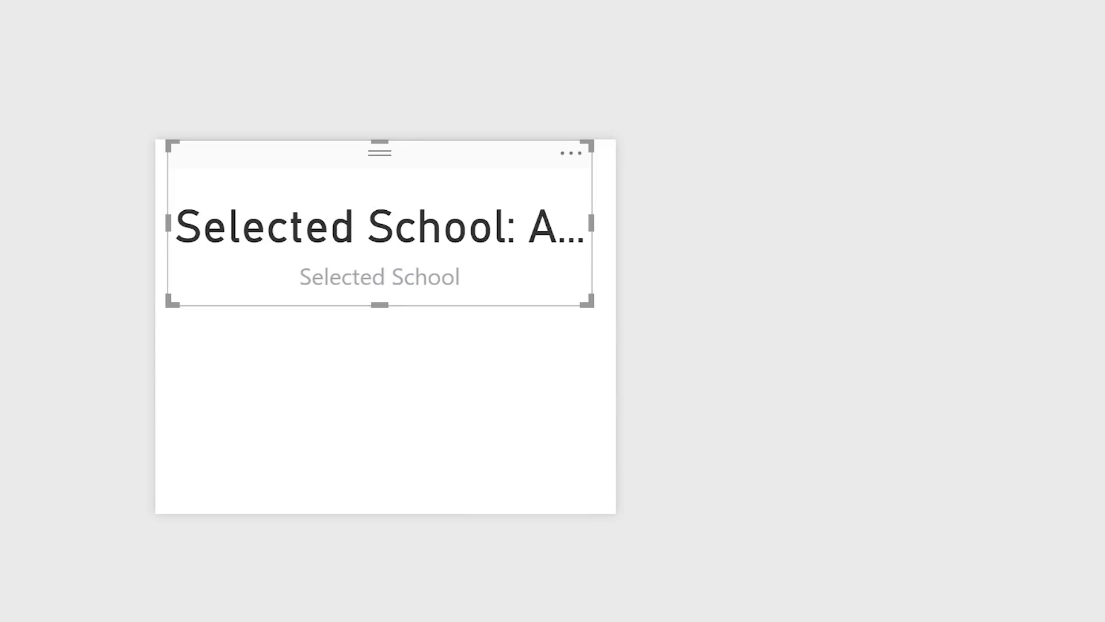
left_click(884, 79)
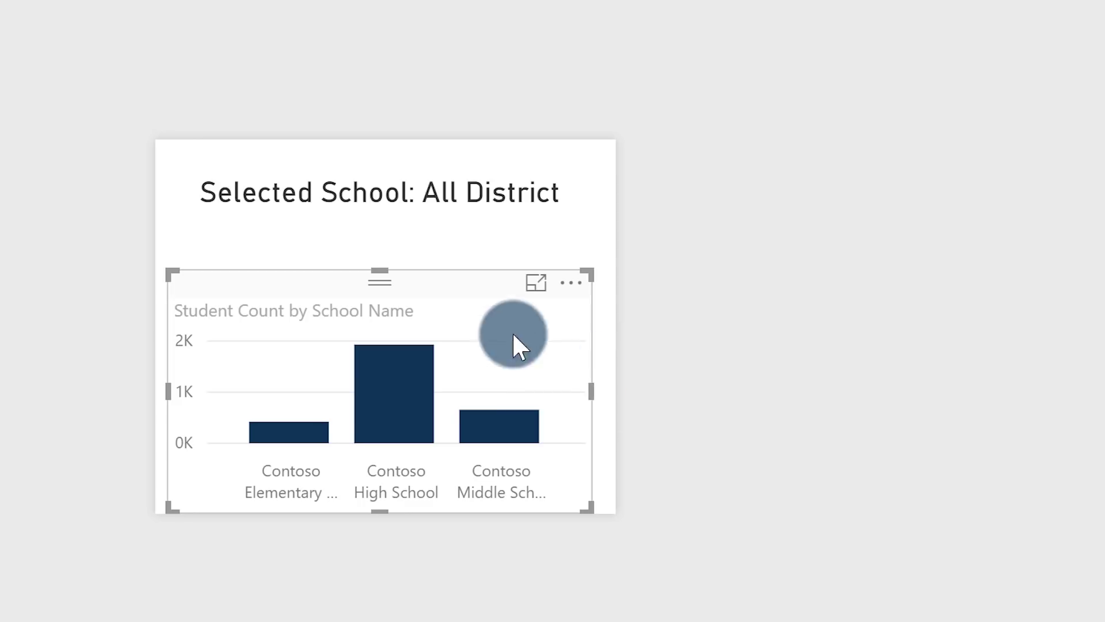
left_click_drag(402, 281, 403, 243)
left_click(543, 506)
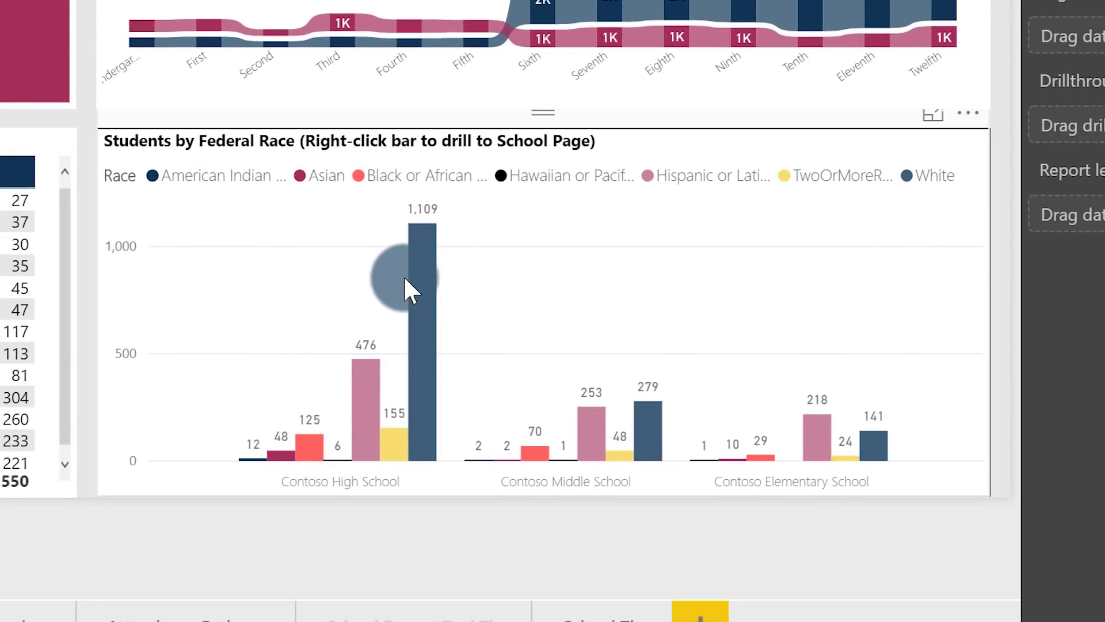
- Switch the Students by Federal Race chart's report-page tooltip On, leaving Page on Auto
mouse_move(462, 360)
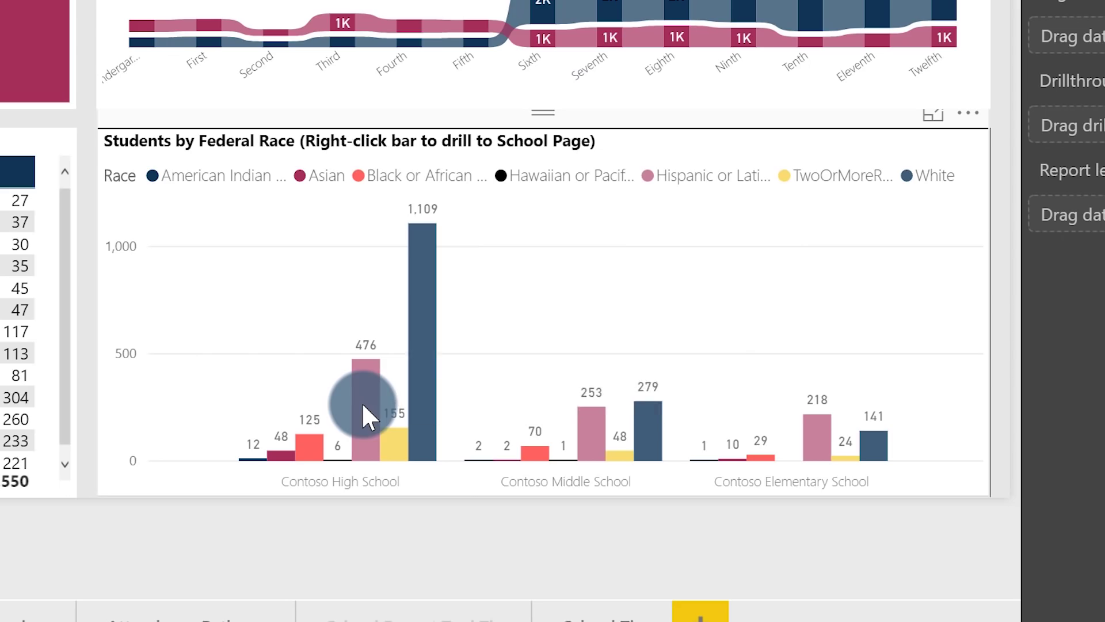
mouse_move(360, 380)
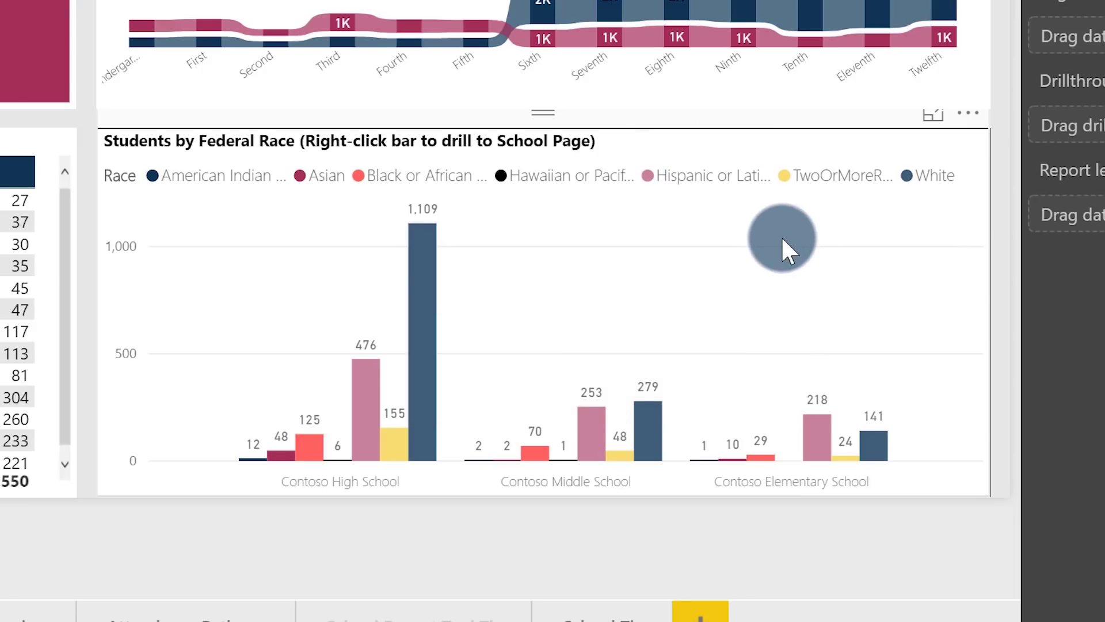
left_click(782, 236)
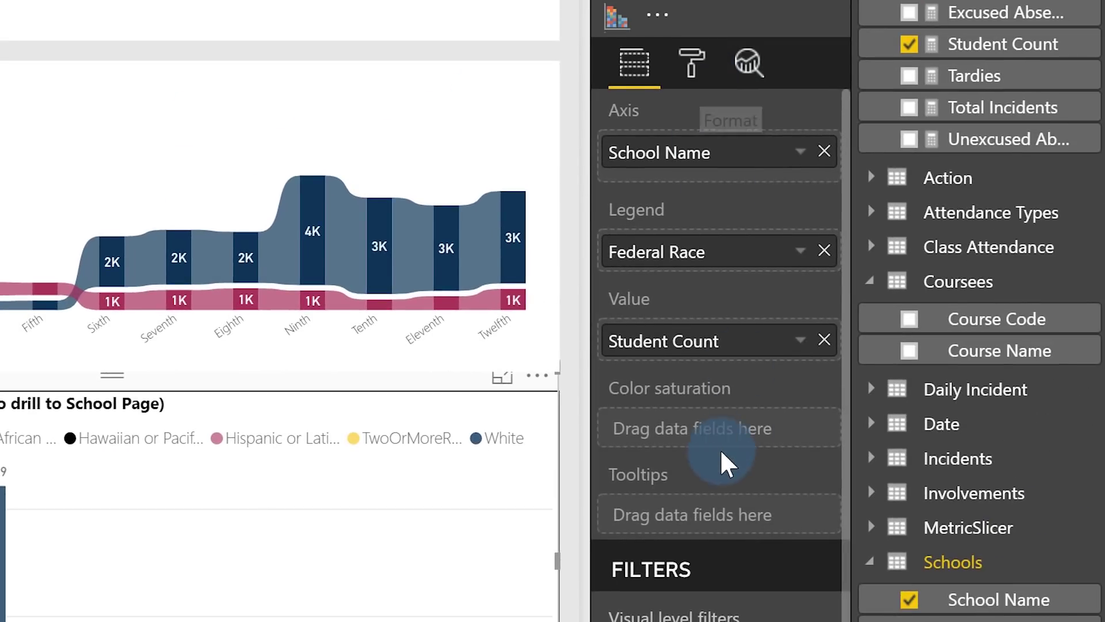
scroll(722, 463, "down", 3)
left_click(696, 66)
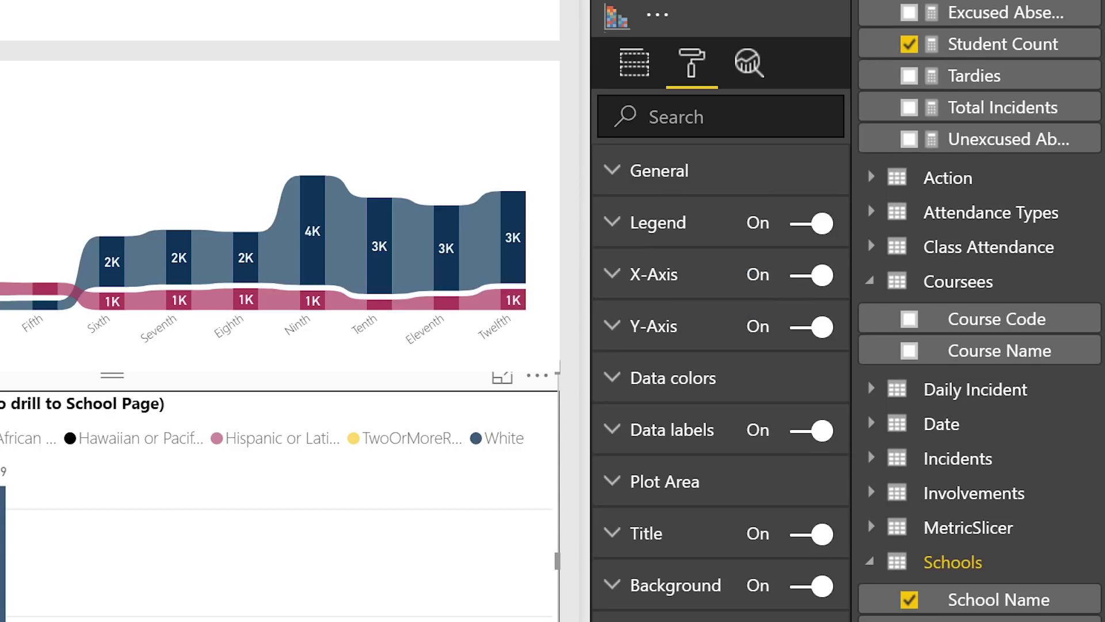
left_click(640, 429)
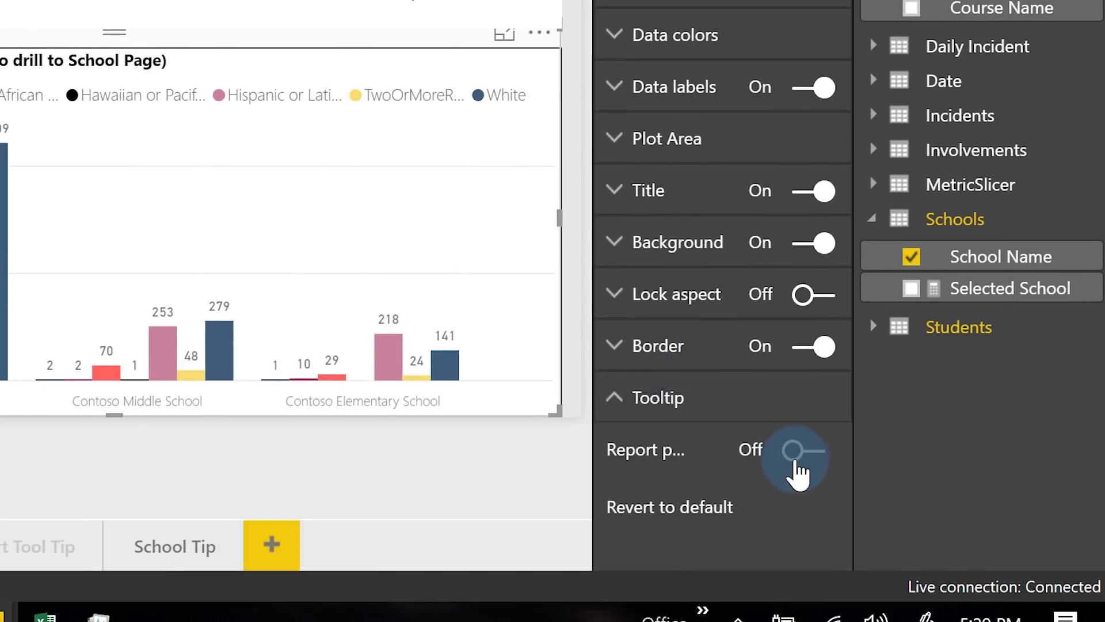
left_click(790, 463)
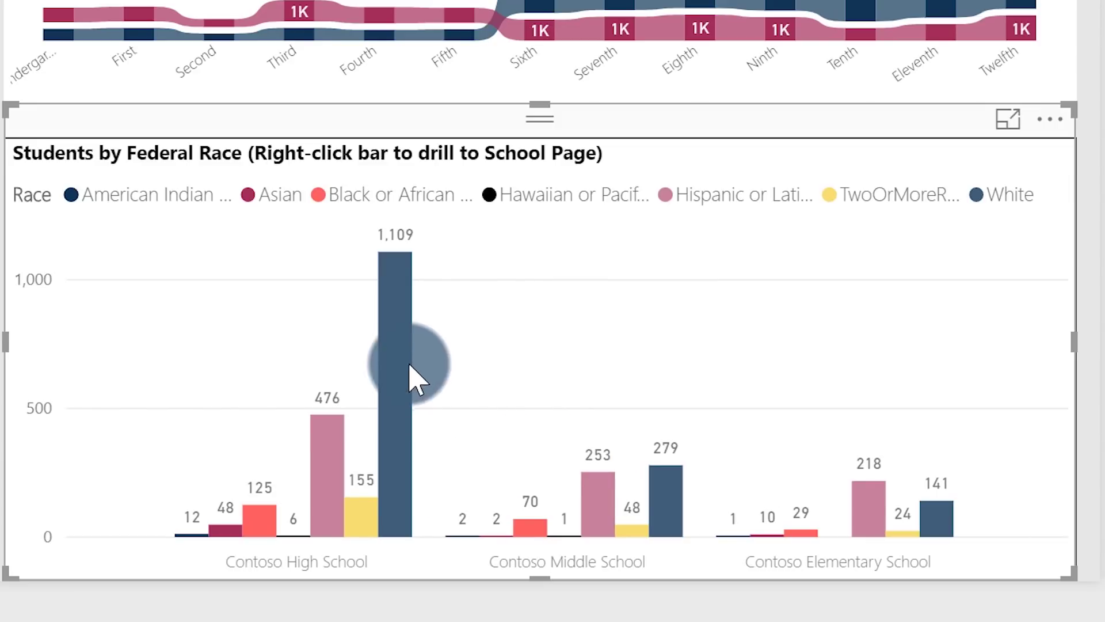
- Go to the School Tip page
mouse_move(0, 129)
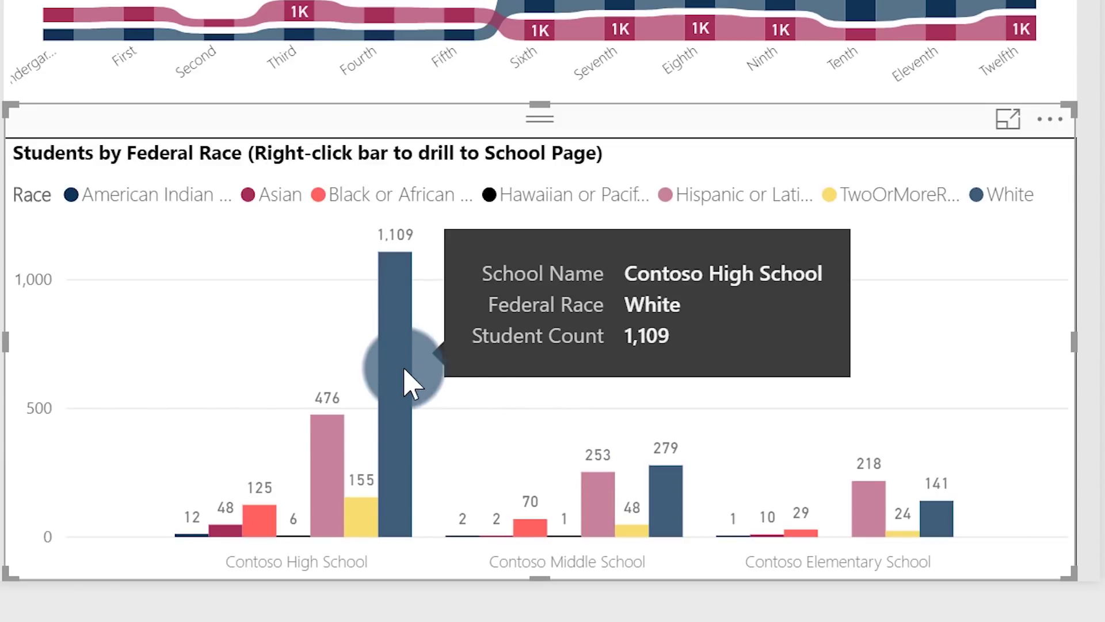
mouse_move(612, 514)
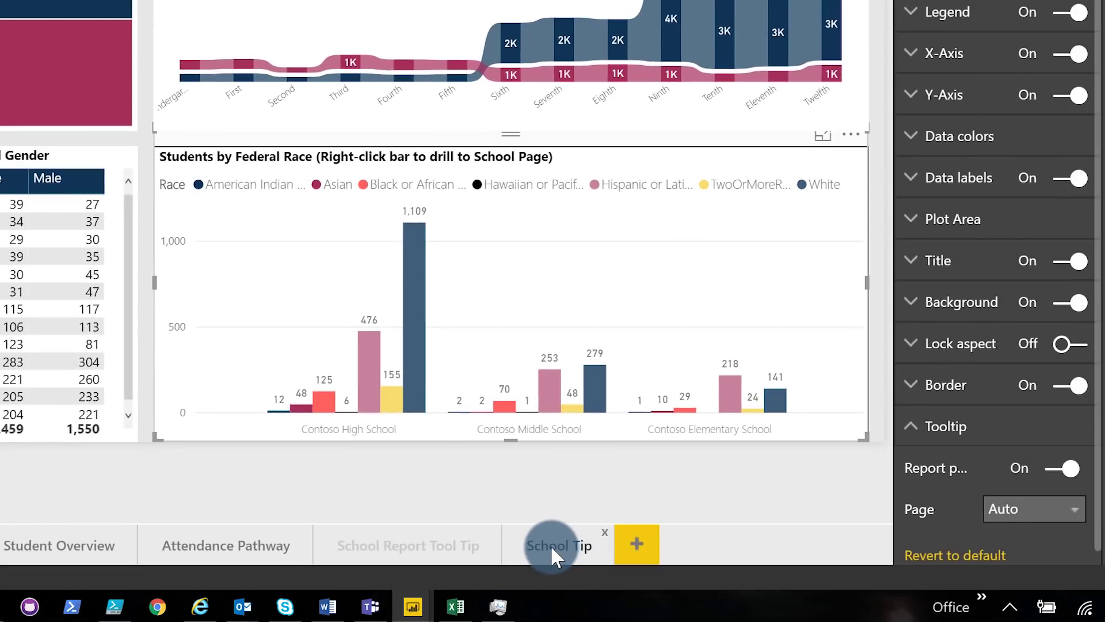
left_click(567, 615)
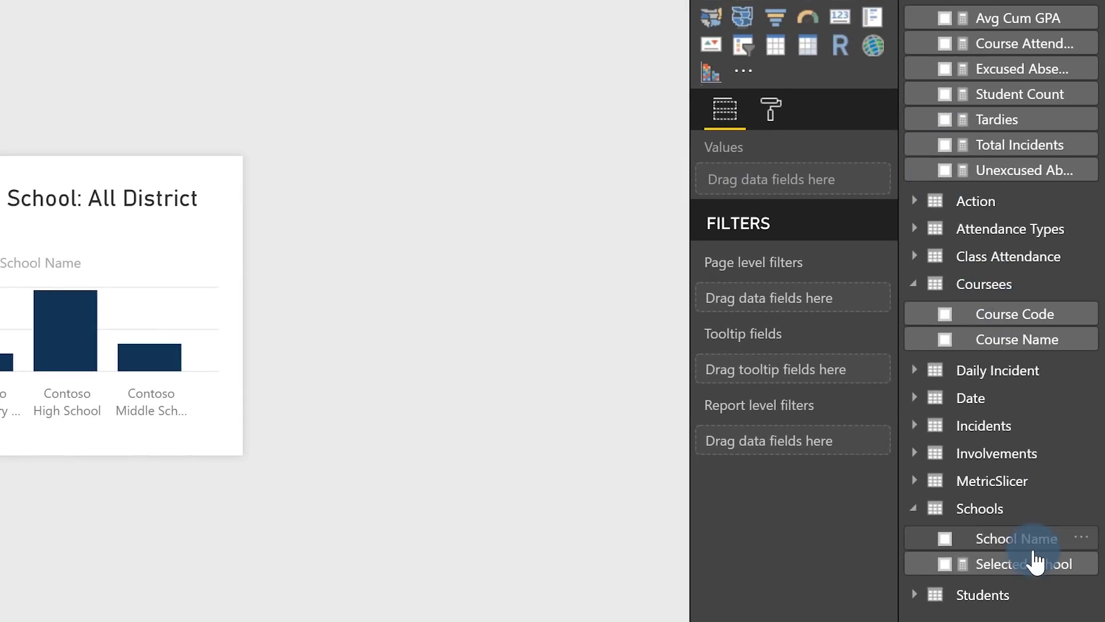
- Add School Name from the Schools table to the School Tip page's tooltip fields
left_click_drag(986, 526, 817, 368)
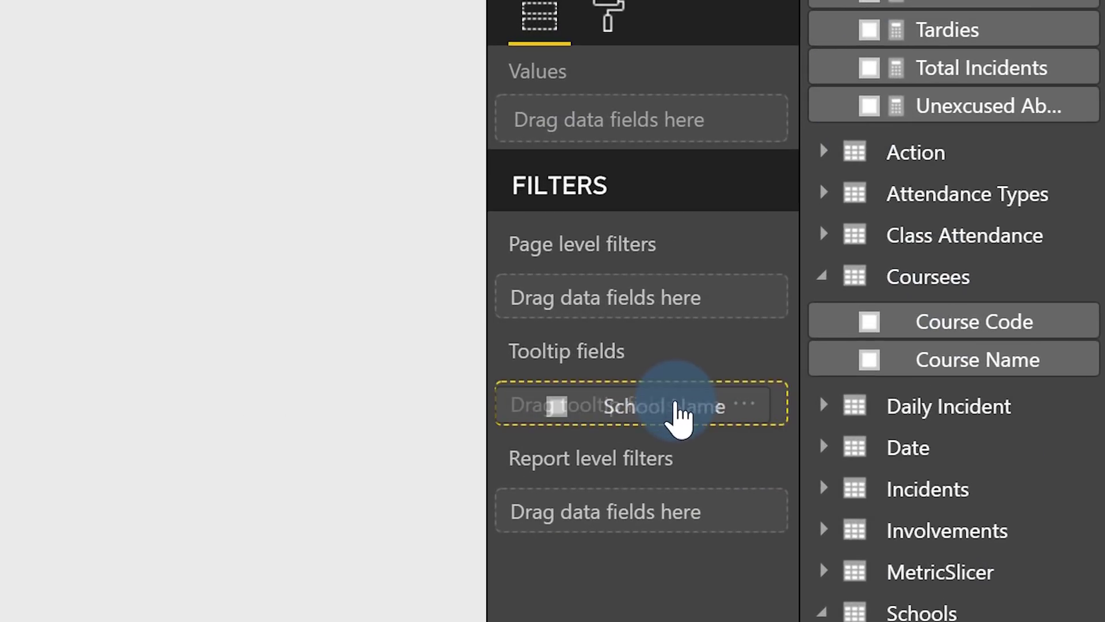
left_click_drag(703, 440, 875, 619)
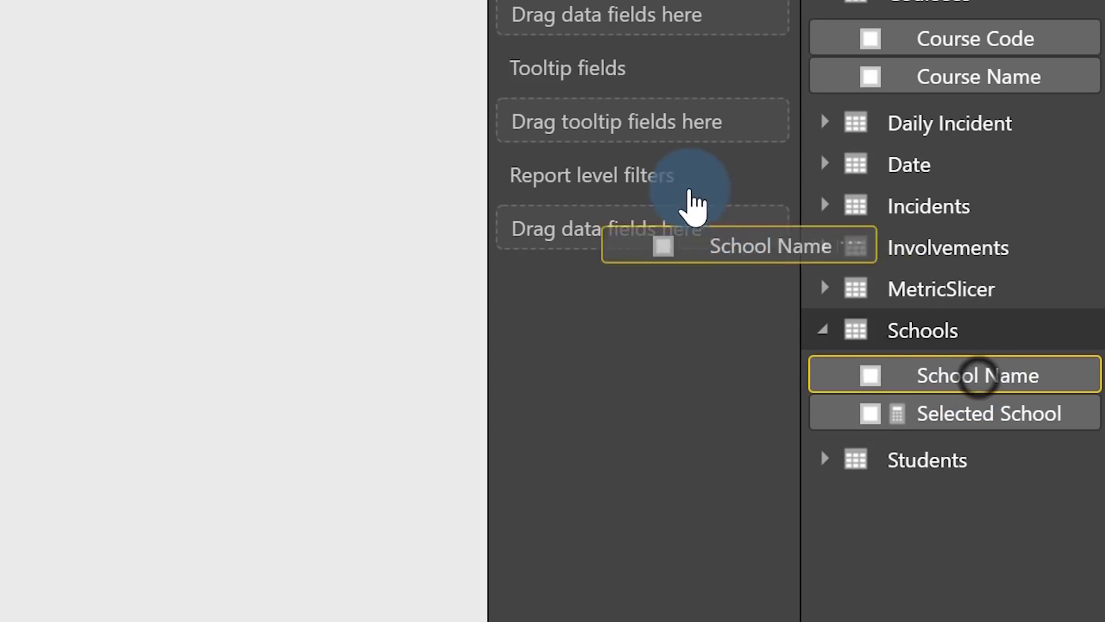
left_click_drag(689, 207, 666, 144)
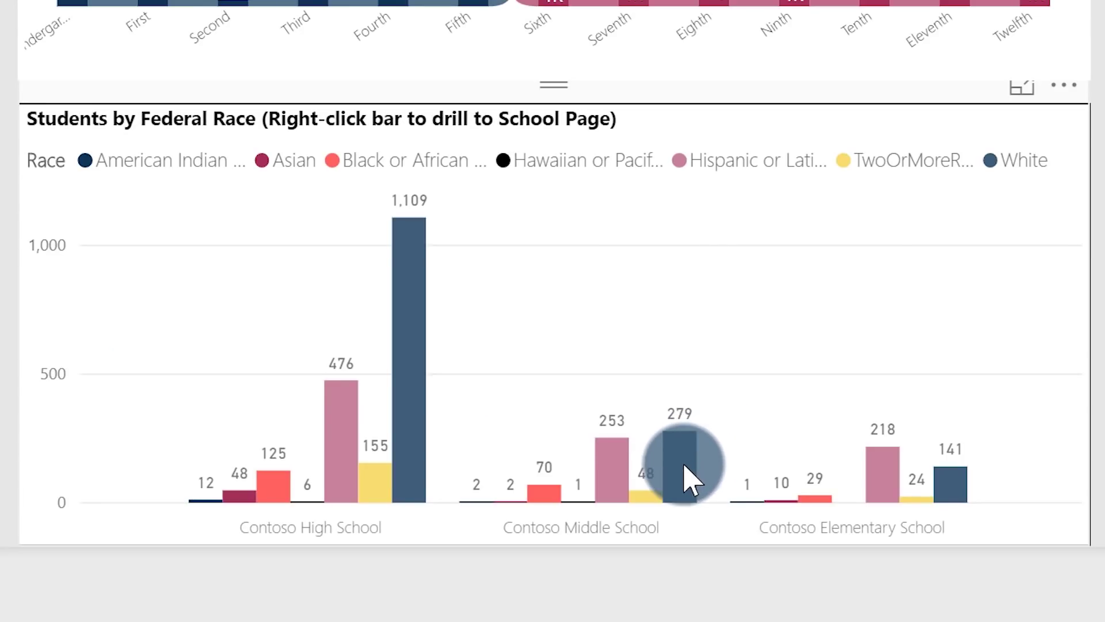
mouse_move(689, 479)
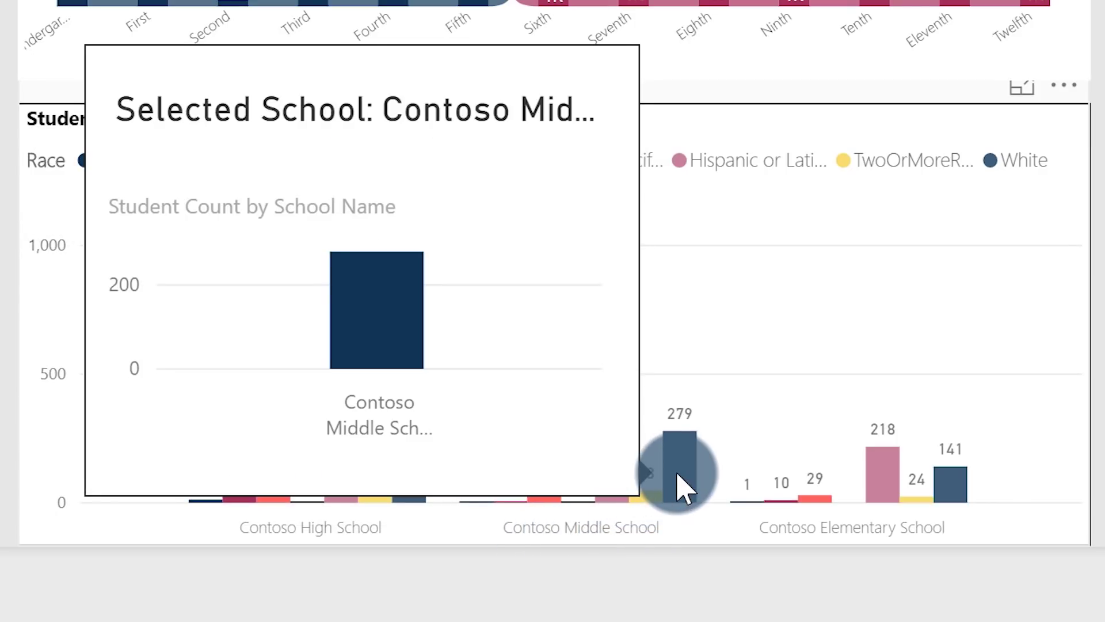
mouse_move(900, 490)
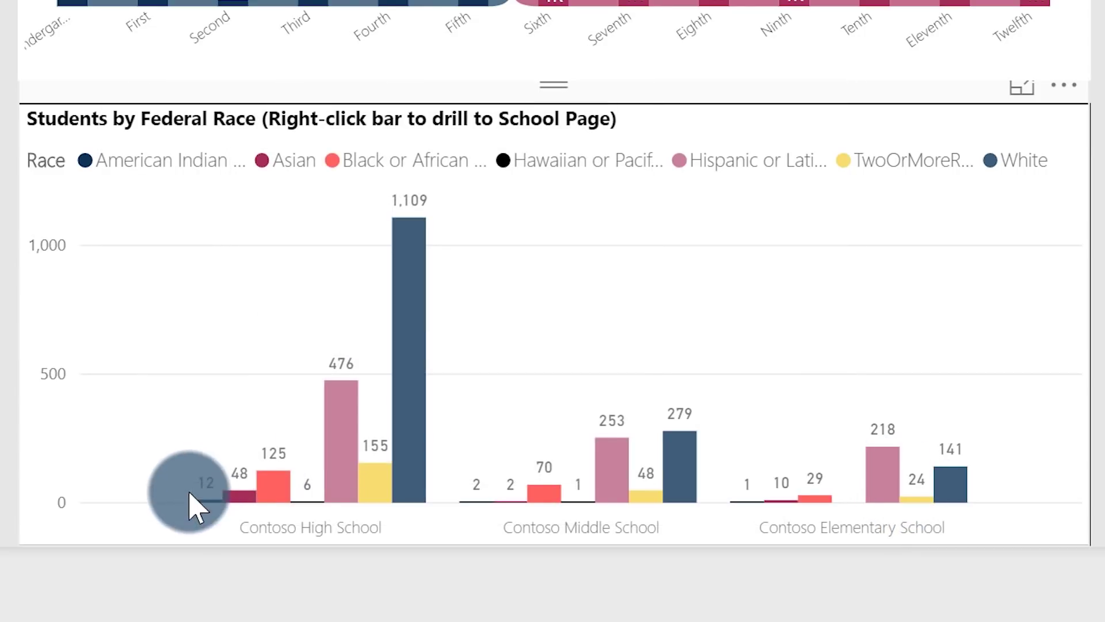
mouse_move(286, 501)
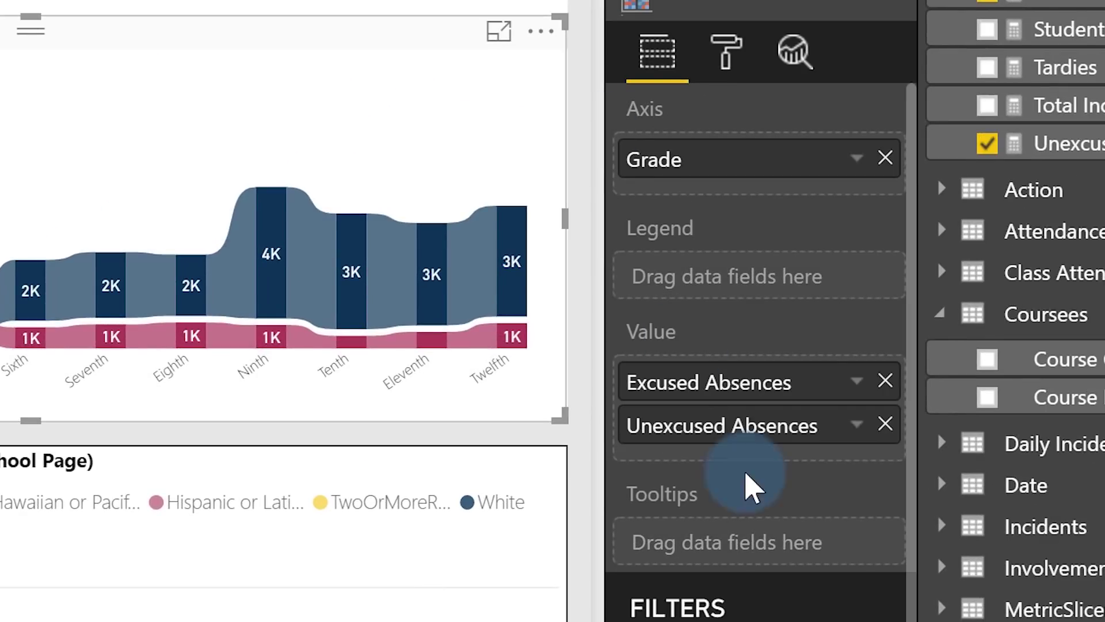
- Turn on report-page tooltips for the absences chart with School Tip as the page
left_click(727, 53)
left_click(590, 493)
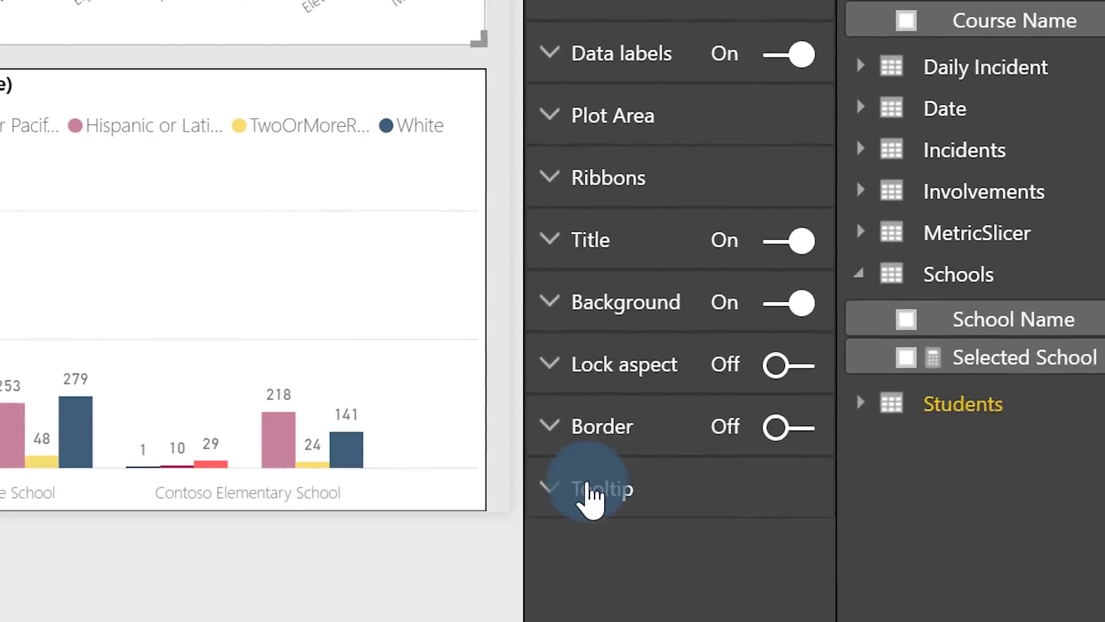
left_click(747, 393)
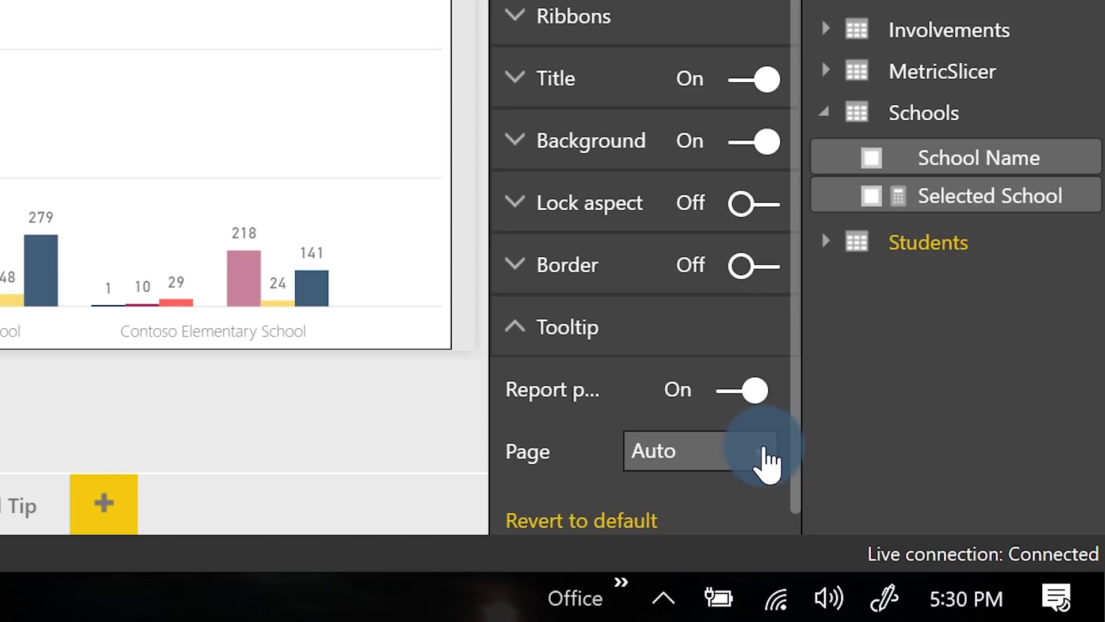
left_click(760, 455)
left_click(727, 377)
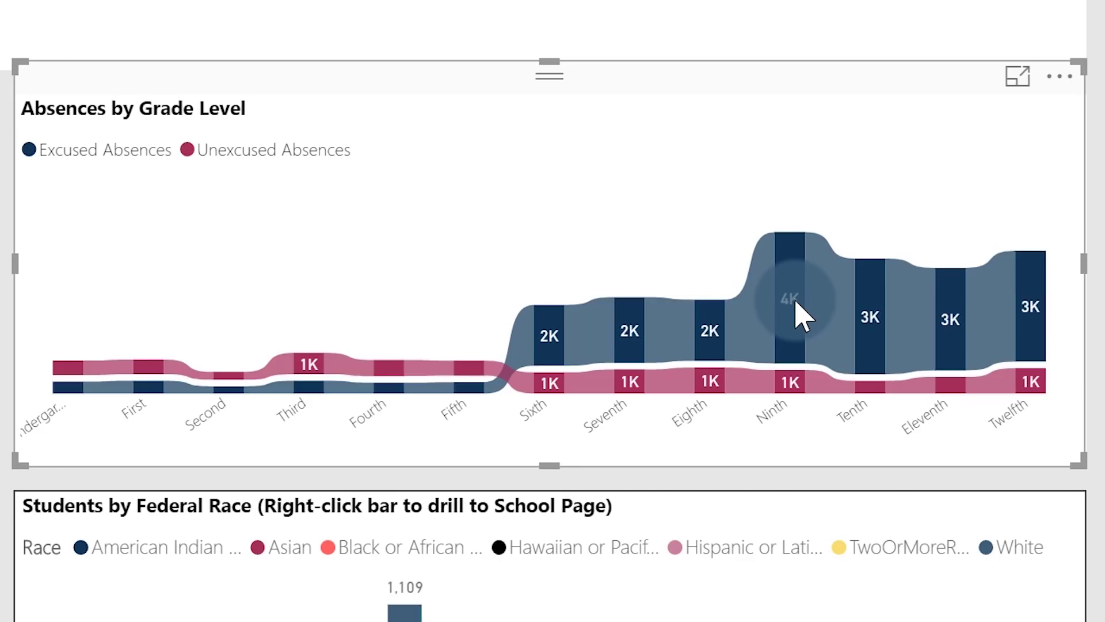
mouse_move(798, 302)
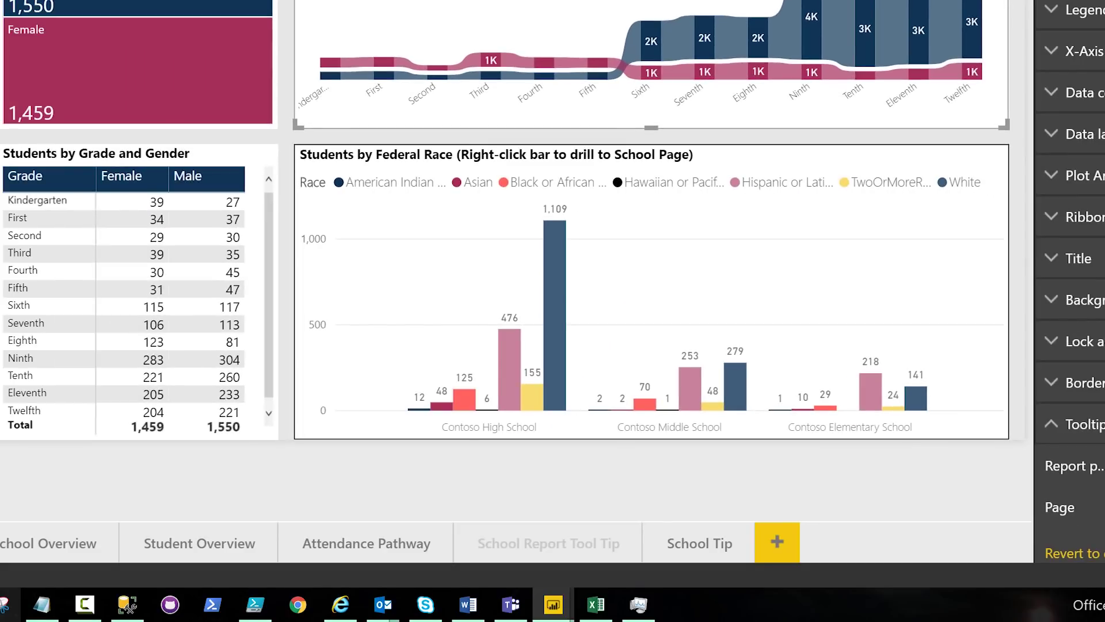
left_click(515, 543)
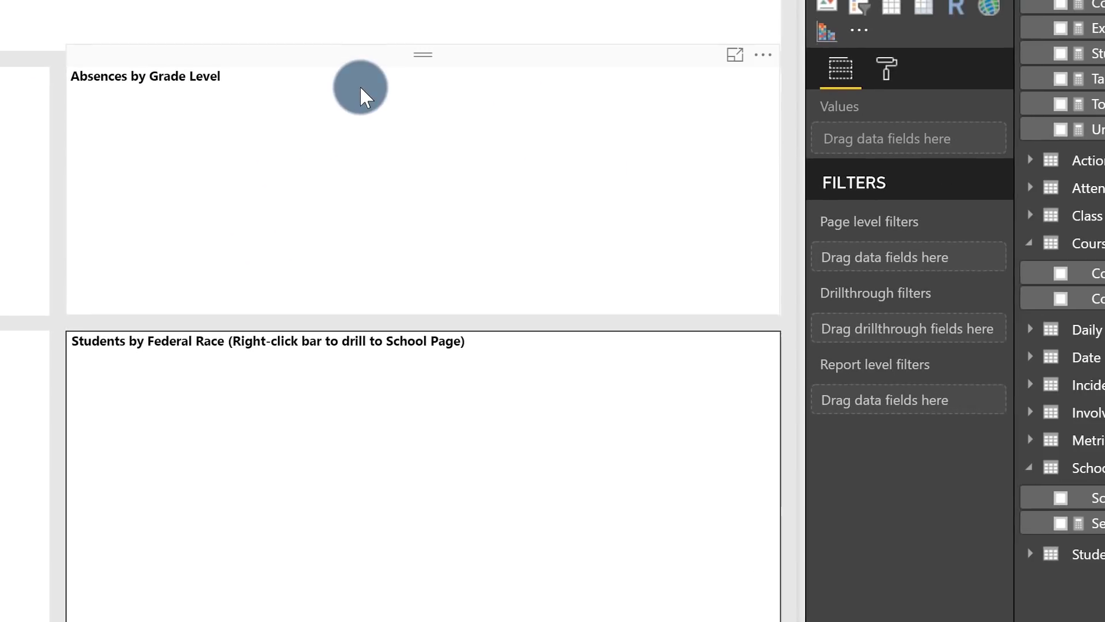
- Set the Absences by Grade Level chart's tooltip page to Auto, then open School Report Tool Tip
left_click(789, 59)
scroll(946, 356, "down", 2)
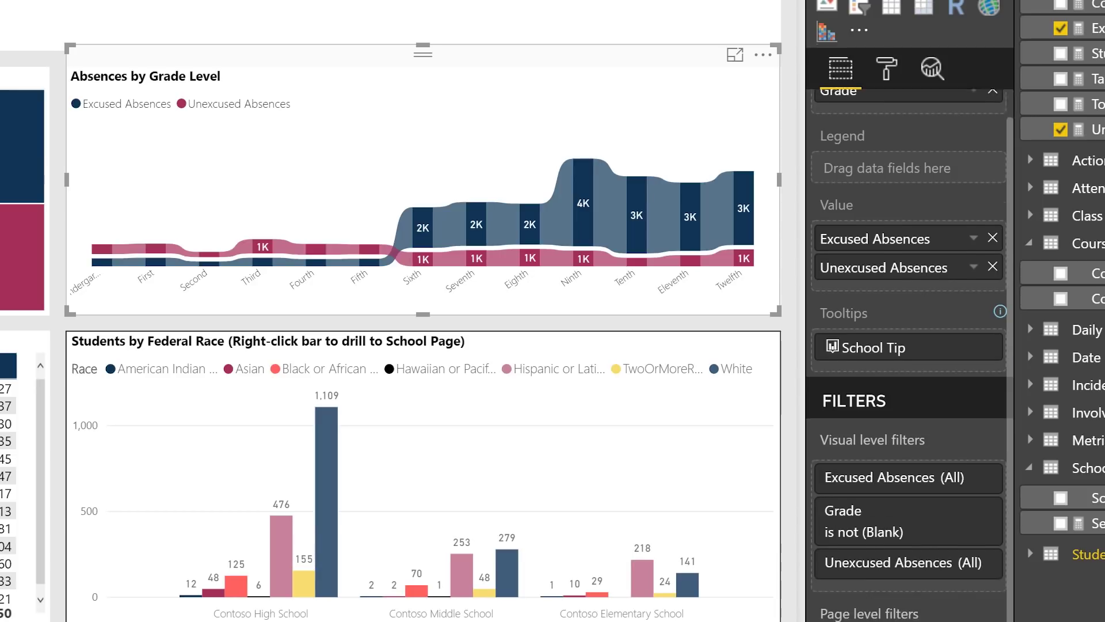
left_click(887, 68)
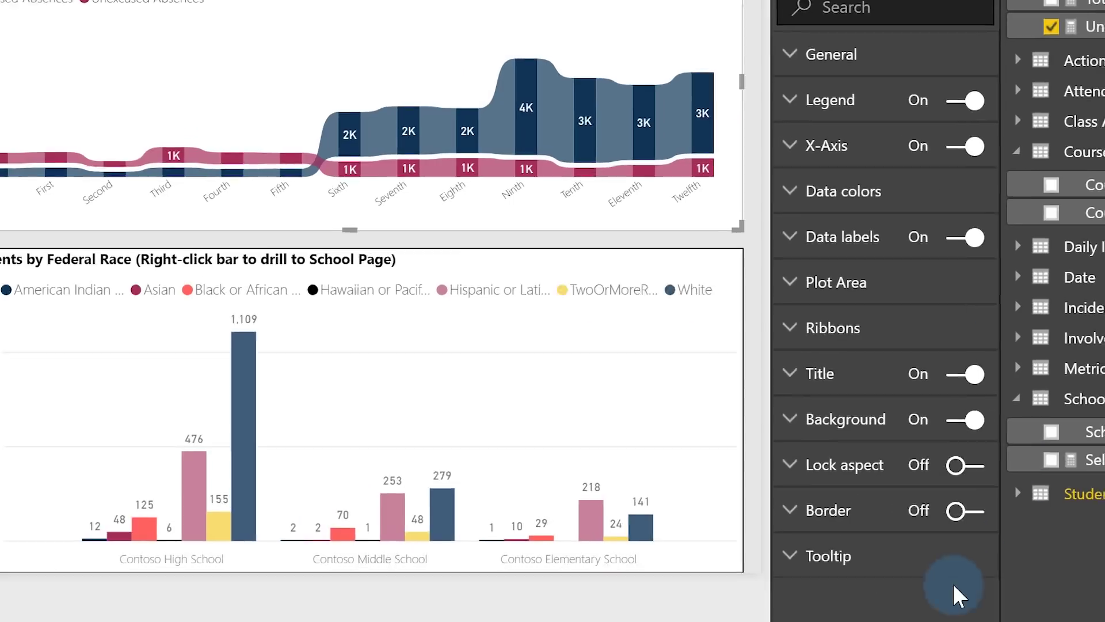
left_click(662, 556)
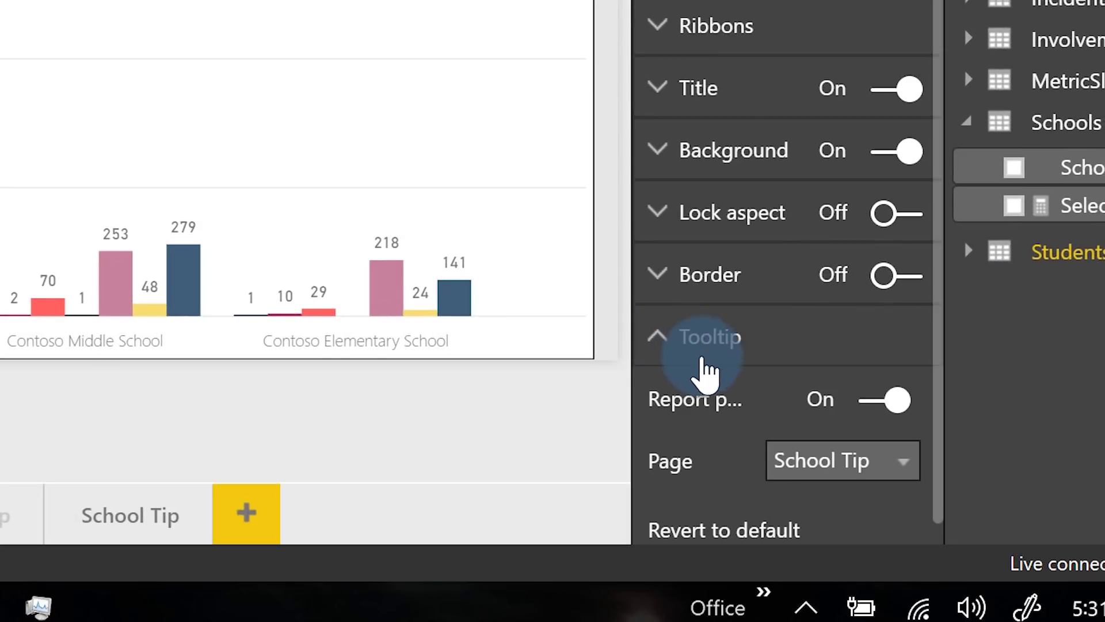
left_click(890, 464)
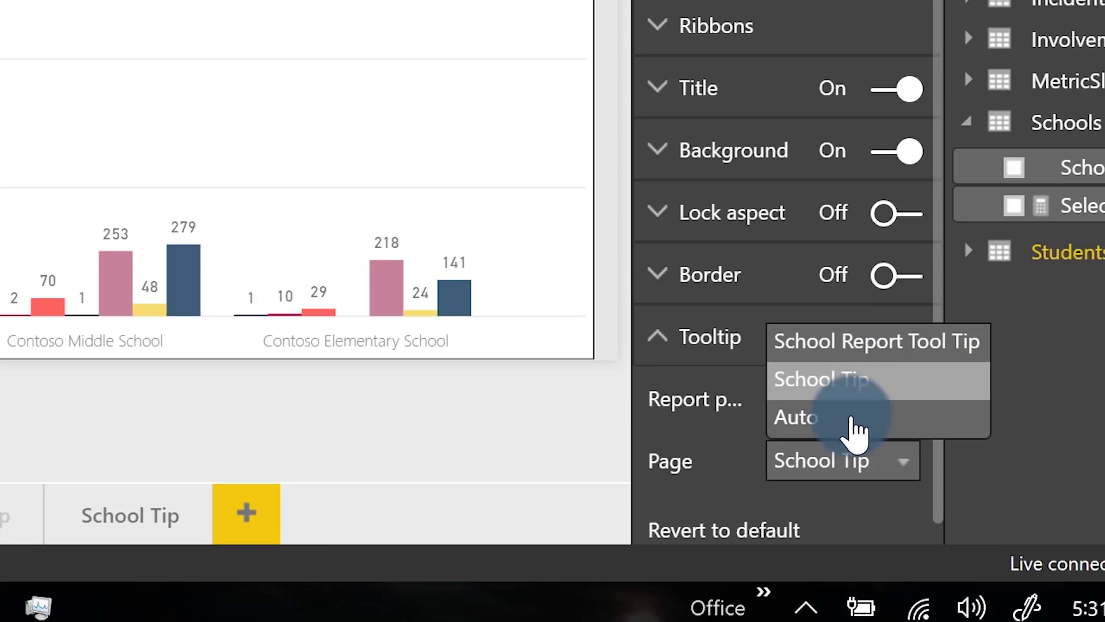
left_click(844, 416)
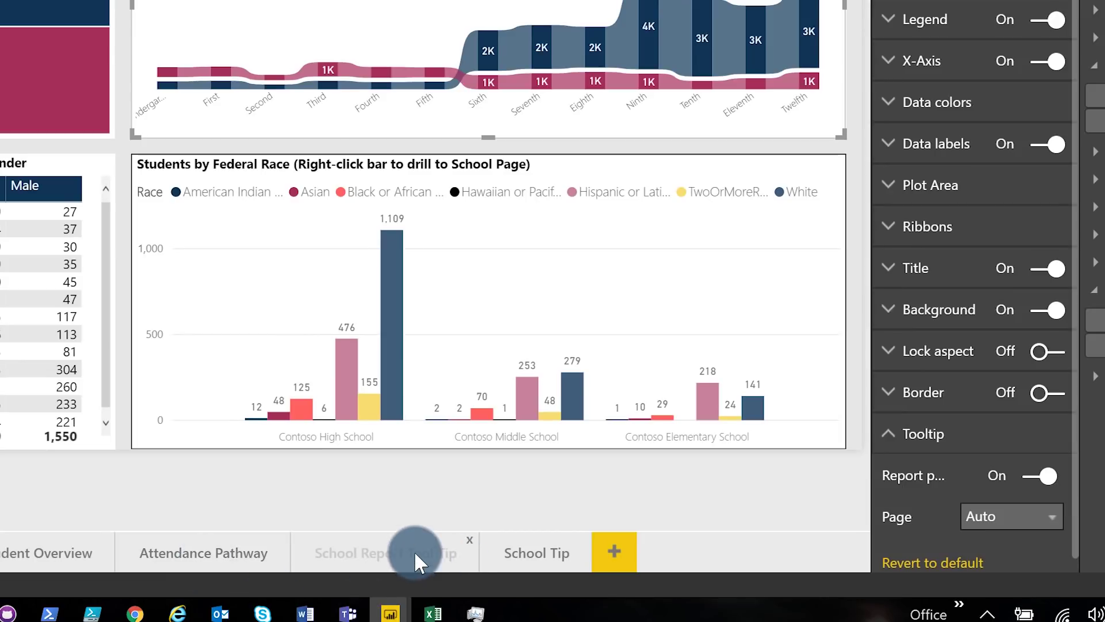
left_click(396, 547)
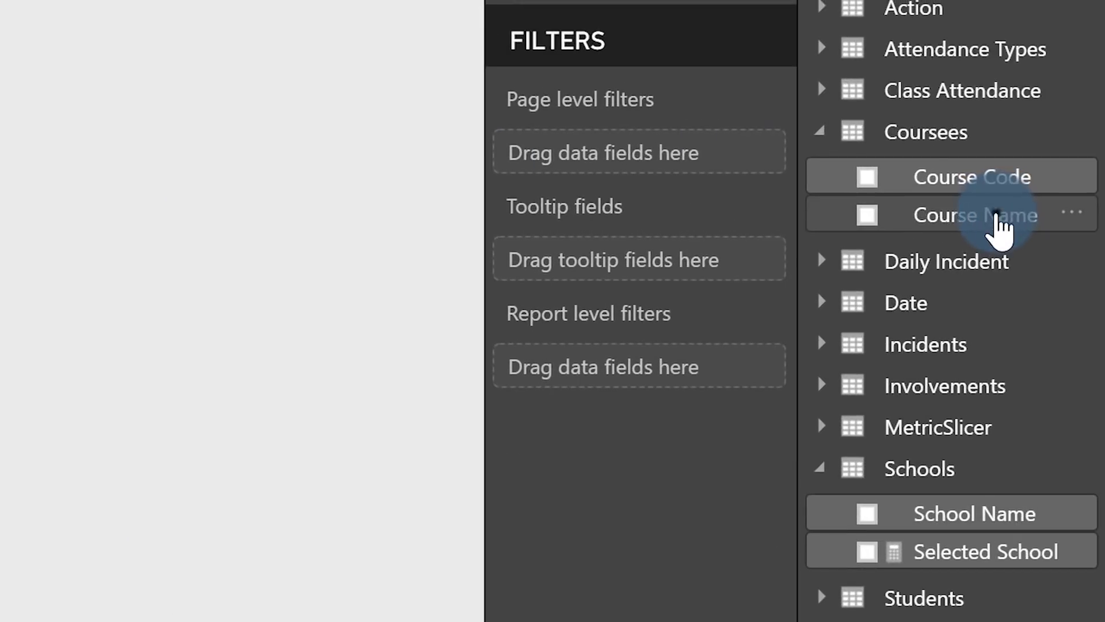
- Replace Course Name with the Students table's Grade as tooltip field, then return to District Overview
left_click_drag(1102, 131, 964, 170)
left_click_drag(674, 276, 674, 277)
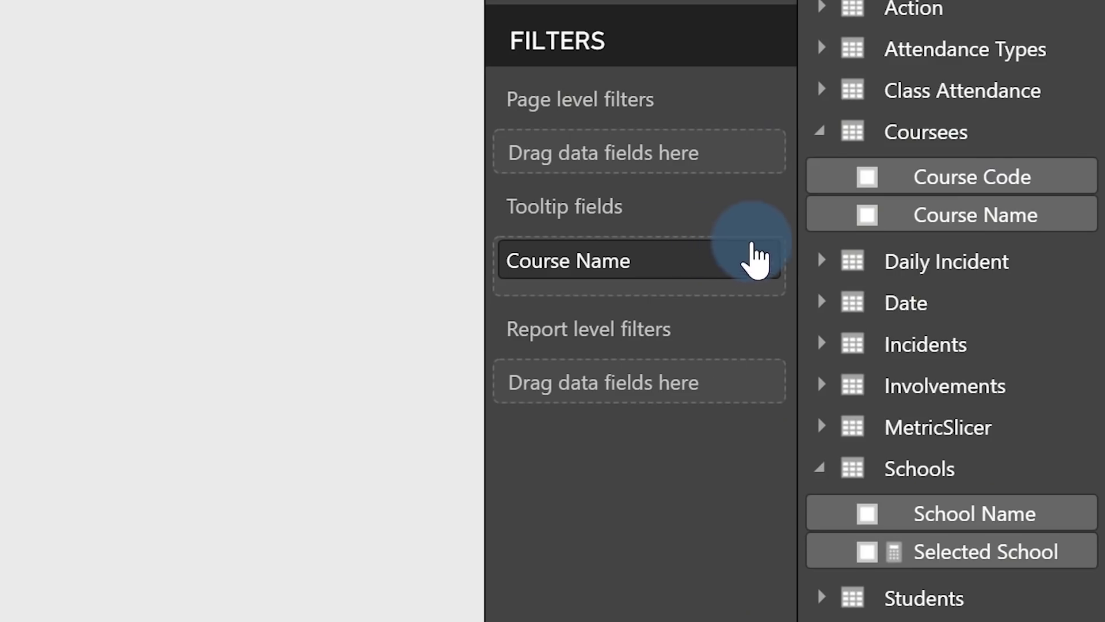
left_click(762, 260)
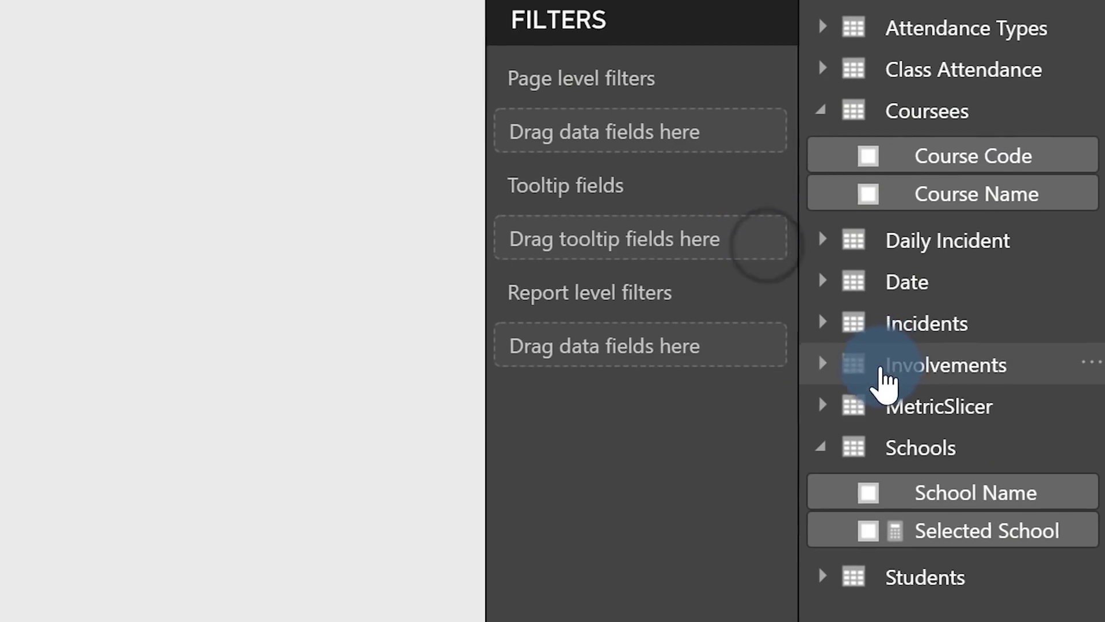
left_click(827, 493)
left_click_drag(938, 612, 667, 164)
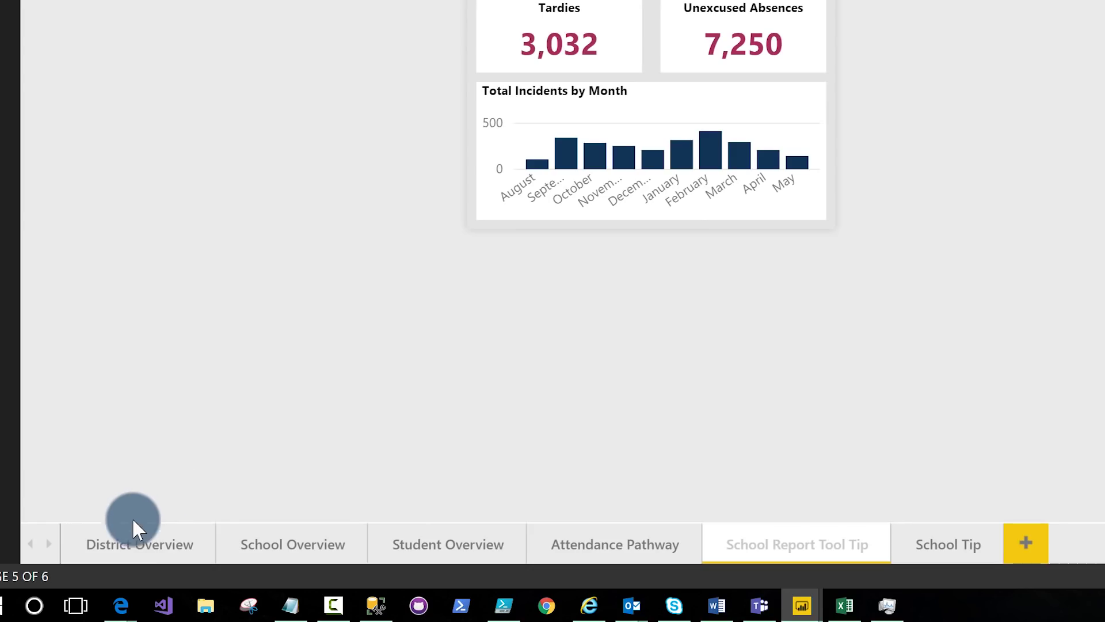
left_click(144, 552)
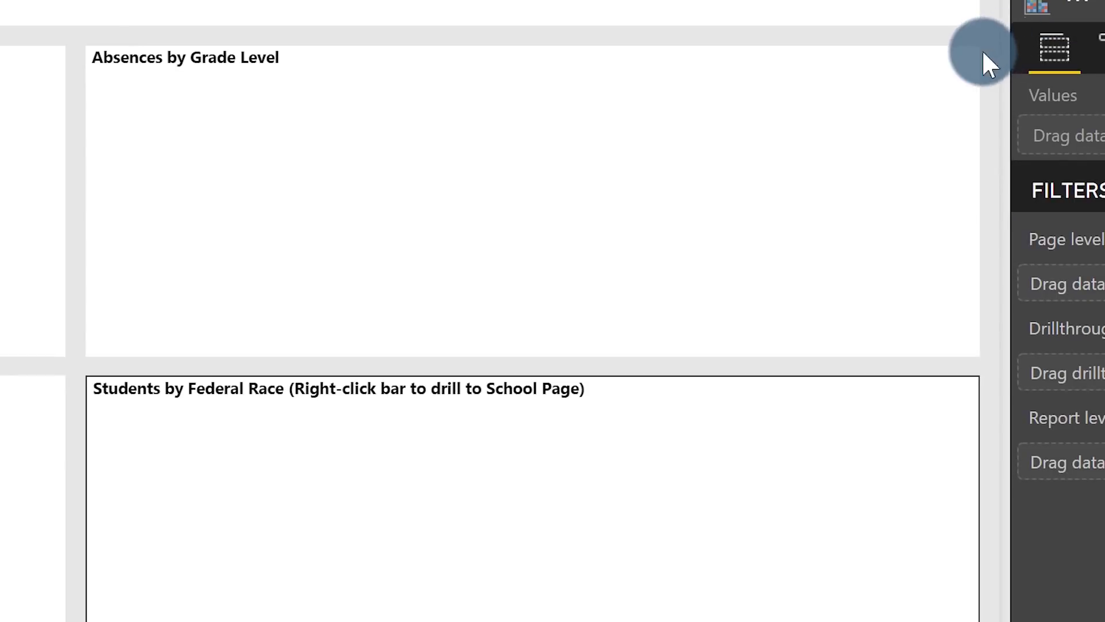
left_click(924, 71)
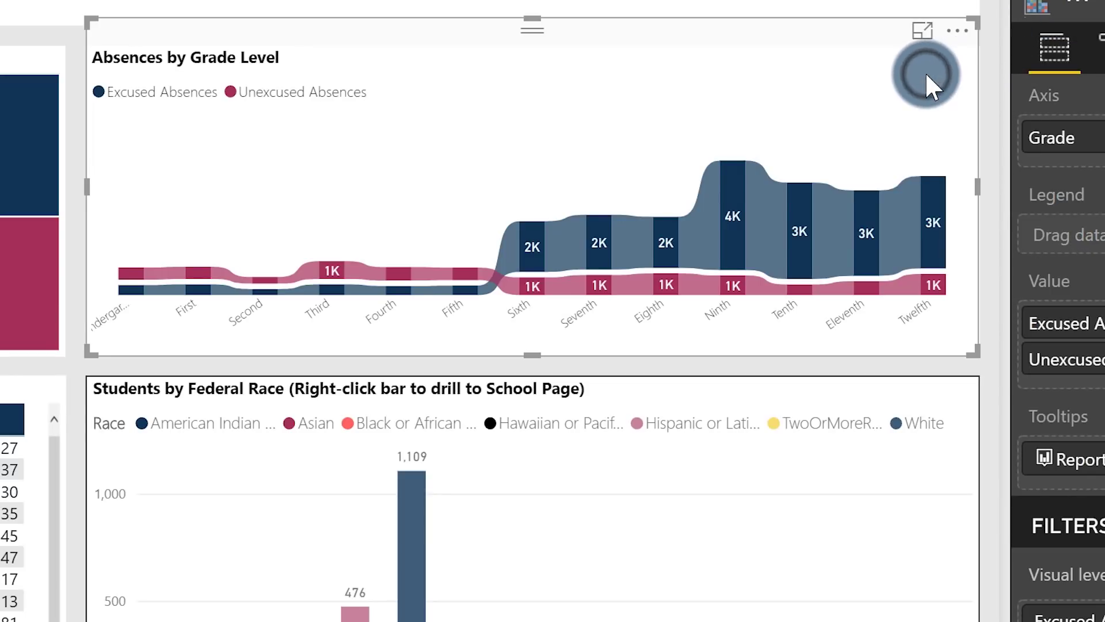
- Hover the Tenth column to see the tooltip showing 481 tardies and 357 unexcused absences
left_click(1100, 78)
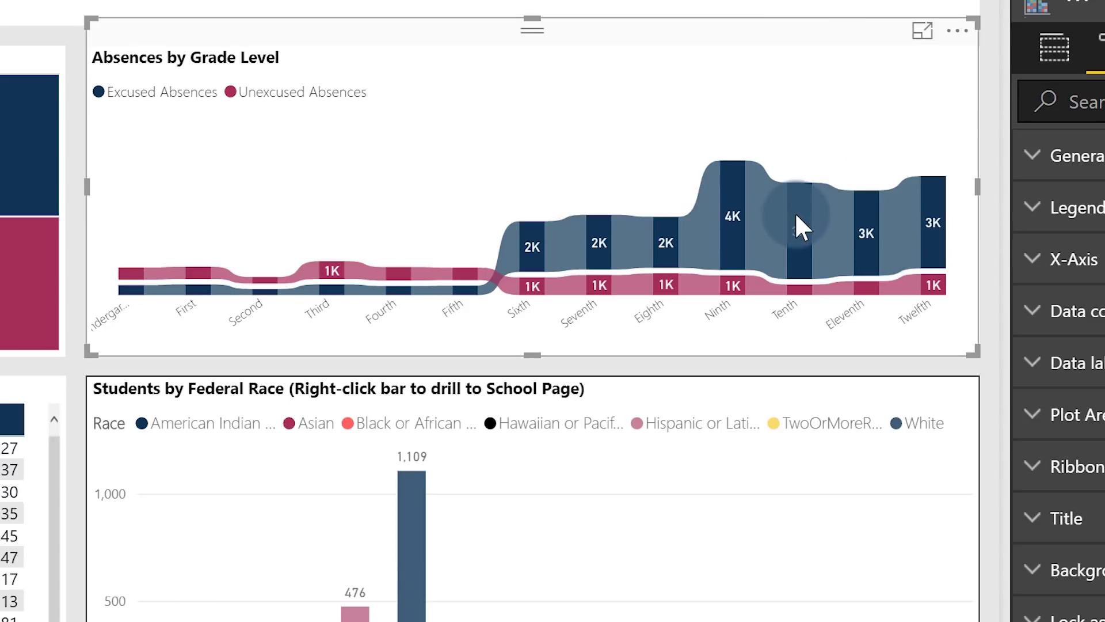
mouse_move(796, 216)
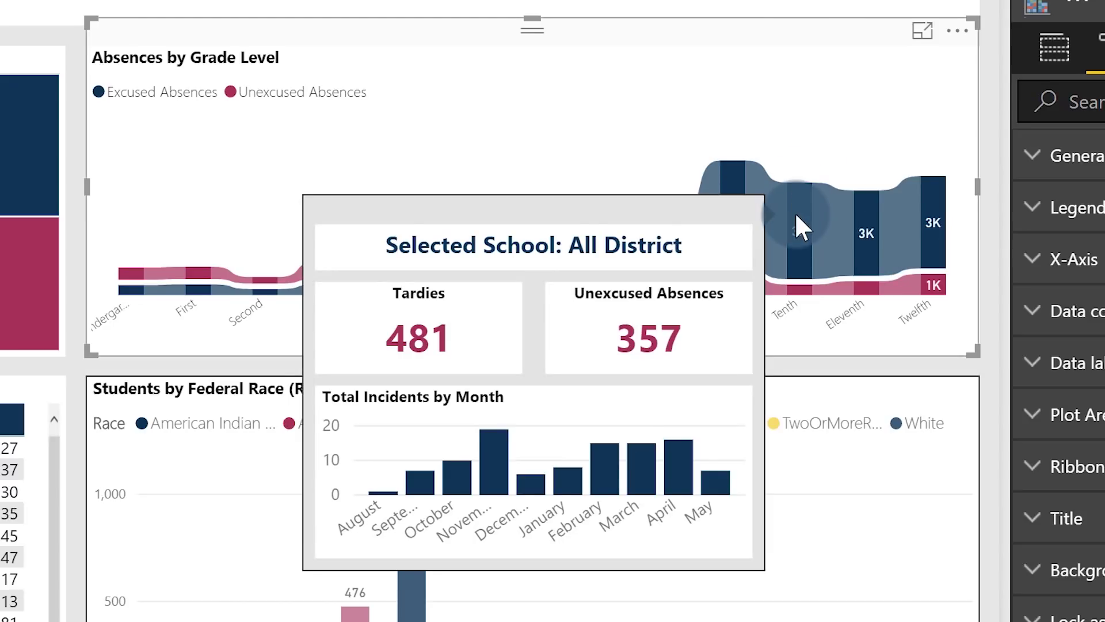